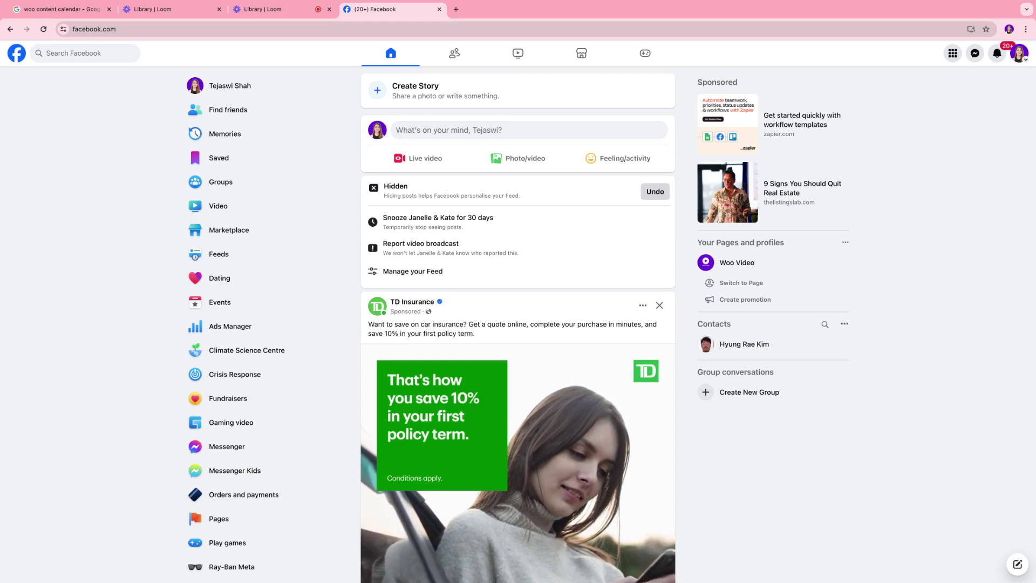
pyautogui.scroll(-2, 227, 379)
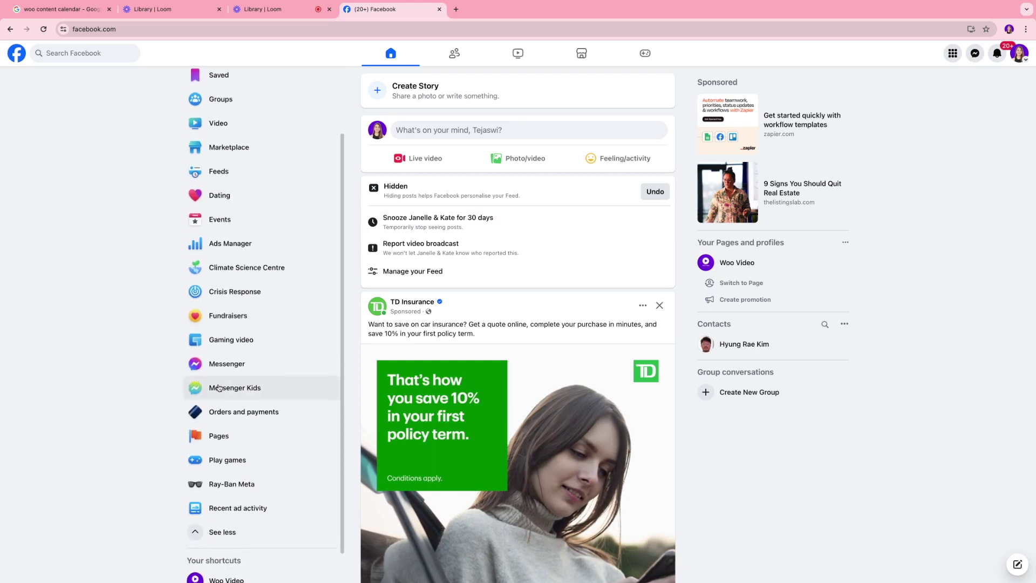
# Step: Go to Pages and start creating a brand-new Page
pyautogui.click(213, 437)
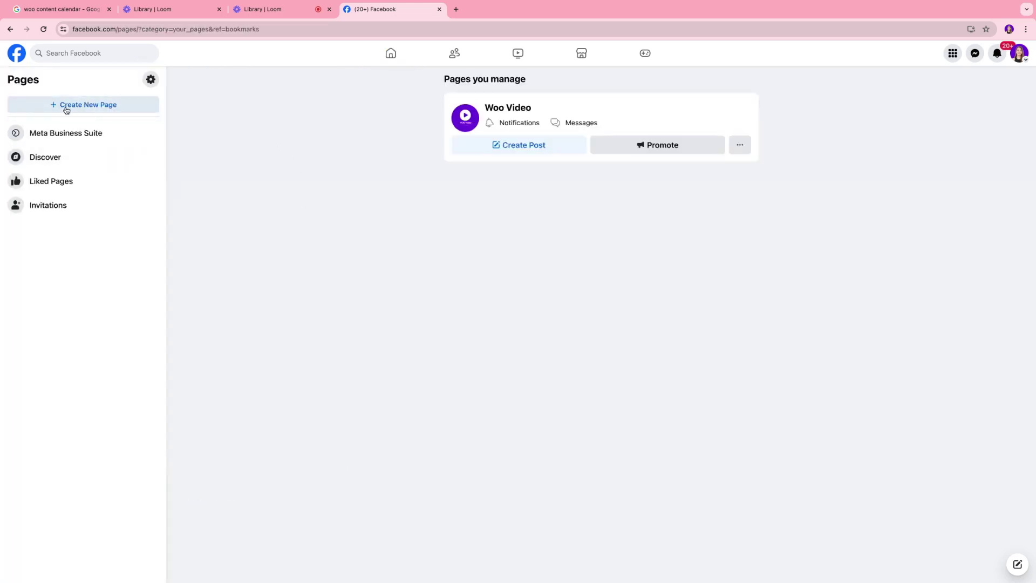
pyautogui.click(66, 110)
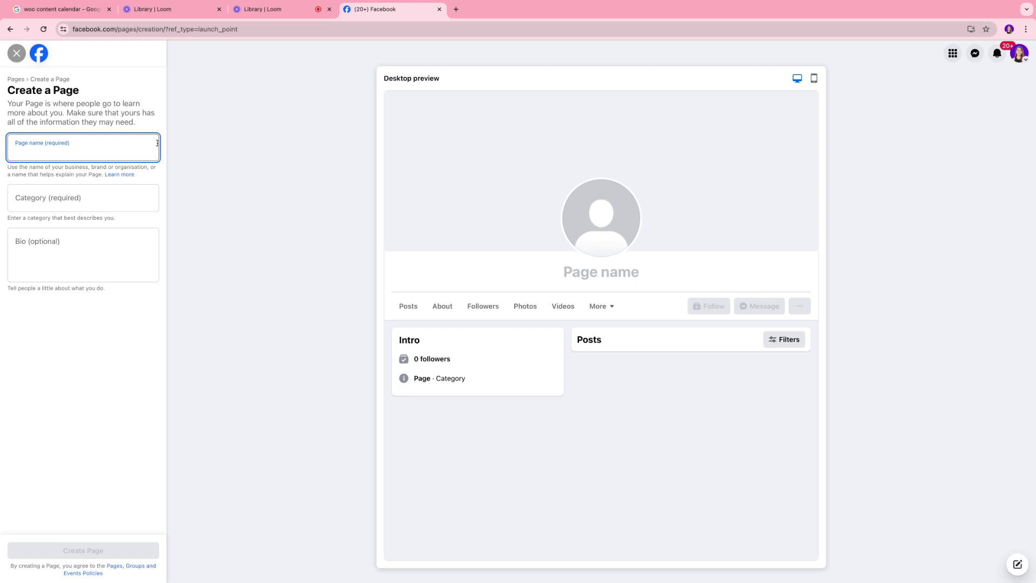
pyautogui.write('Skinc')
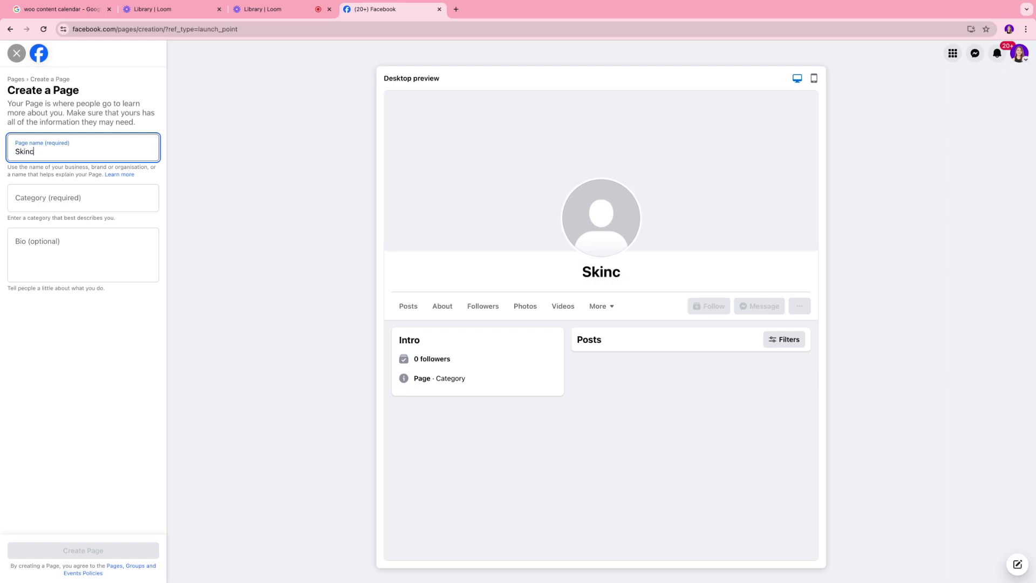
pyautogui.write('are Company')
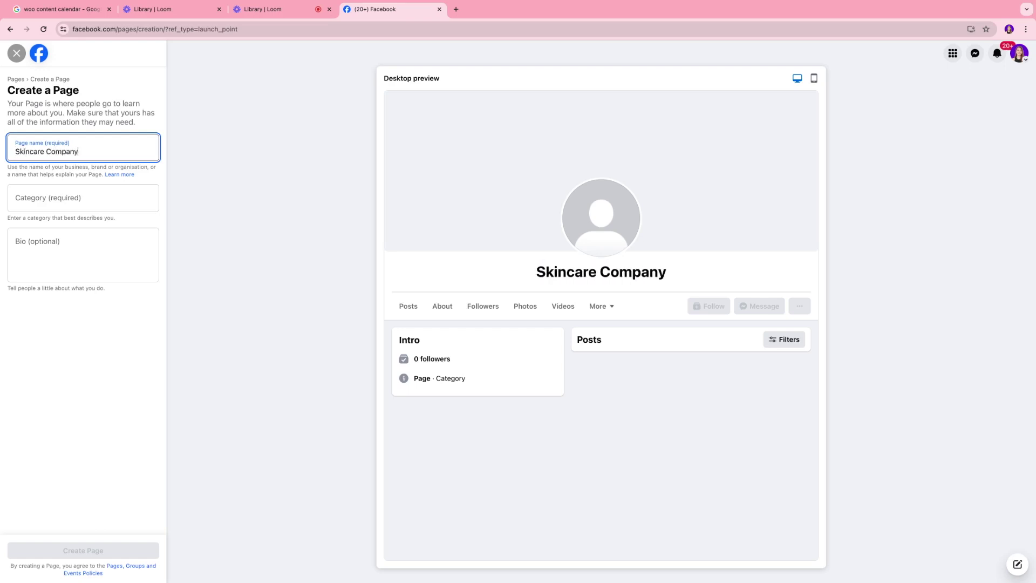
# Step: Choose Beauty, cosmetic & personal care, paste the natural-skincare bio and create the Page
pyautogui.click(105, 201)
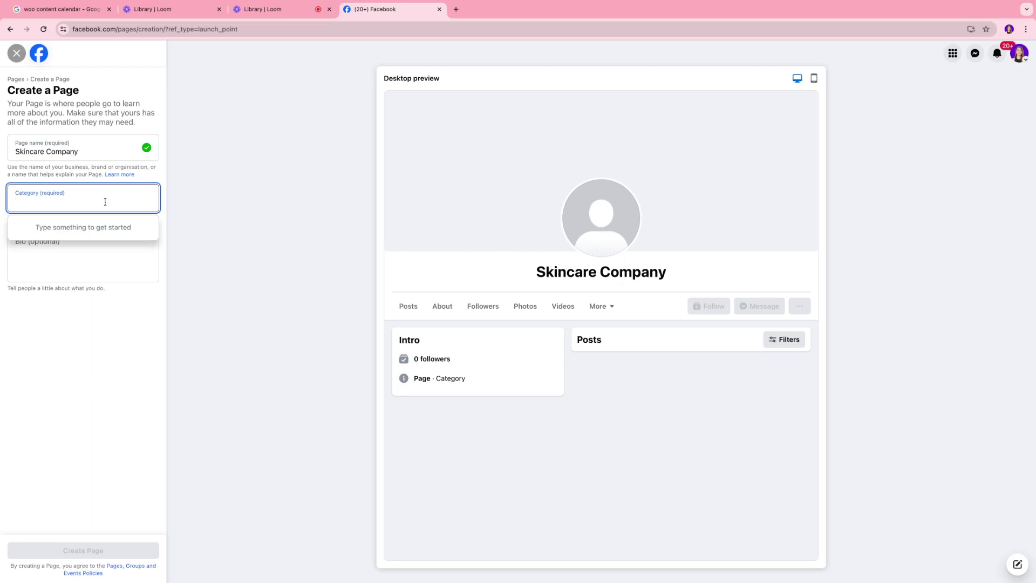
pyautogui.write('beaut')
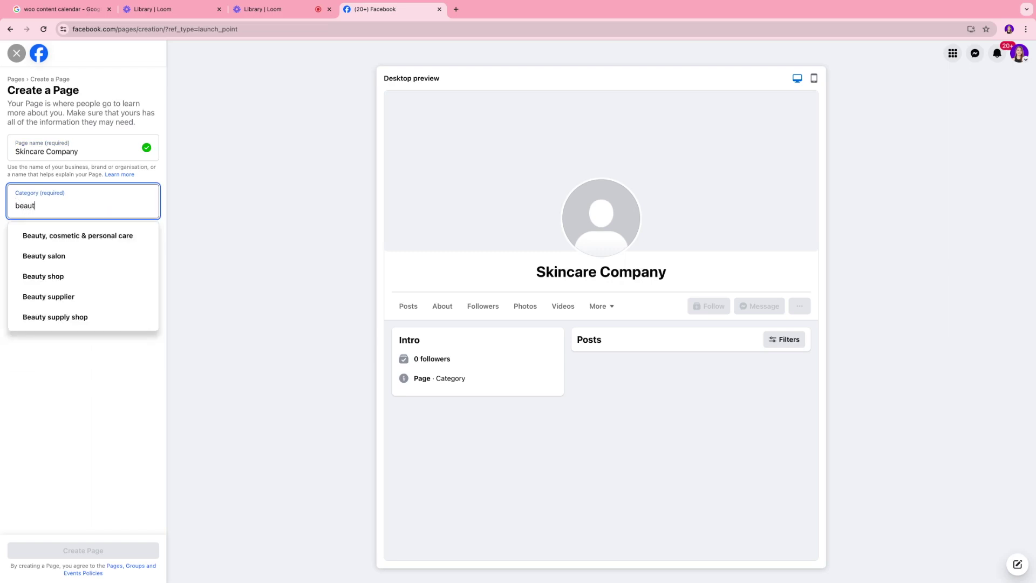
pyautogui.write('y')
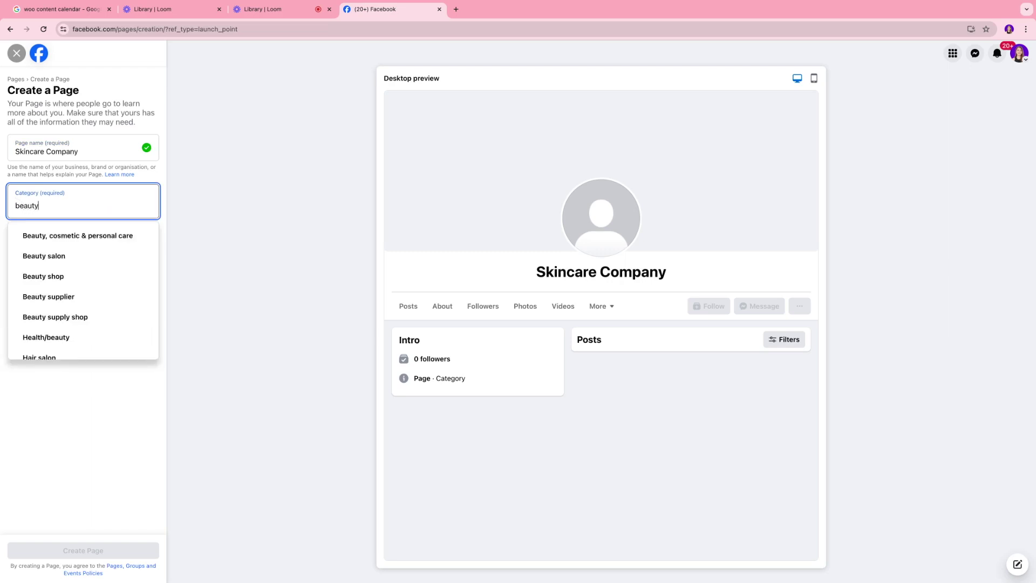
pyautogui.click(130, 237)
pyautogui.click(114, 282)
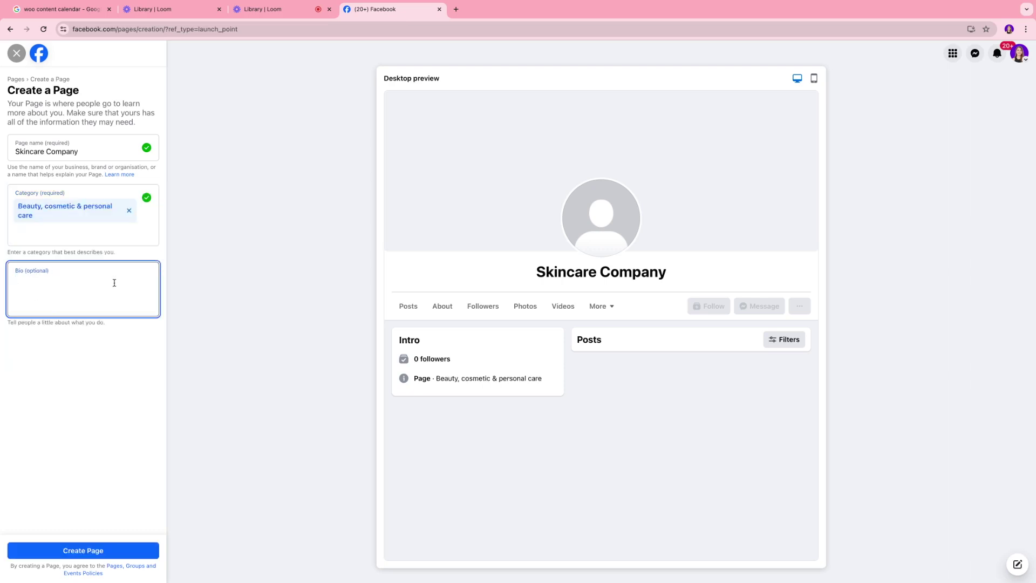
pyautogui.write('Welcome to [Skincare Company]! 🌿  ✨ Discover the magic of radiant skin with our natural skincare solutions. ✨  🌸 Embrace your glow with our carefully crafted products, designed to nourish and rejuvenate your skin from the inside out. 🌸')
pyautogui.click(73, 550)
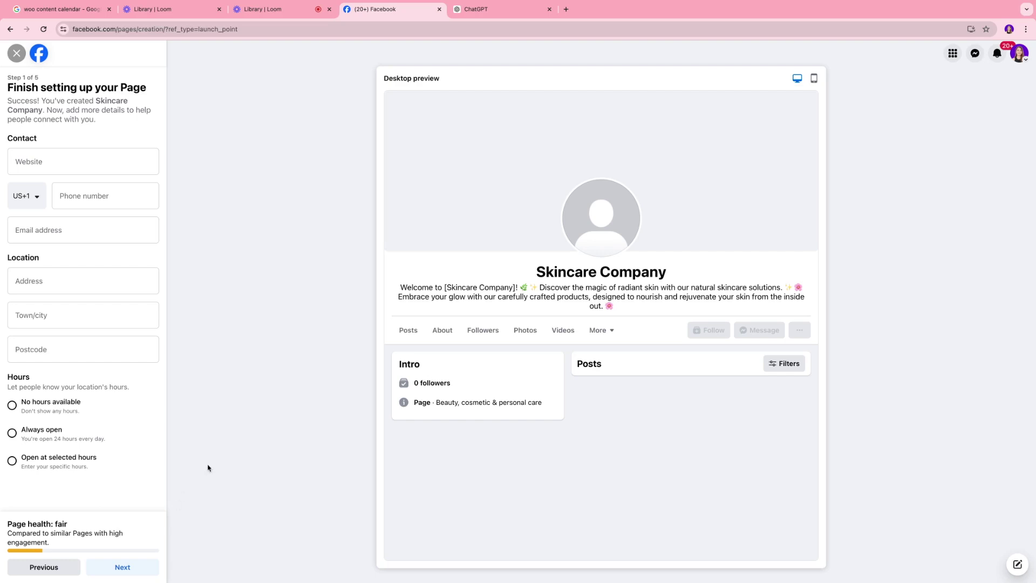
# Step: Step through the website, phone and email contact fields without filling them
pyautogui.click(121, 167)
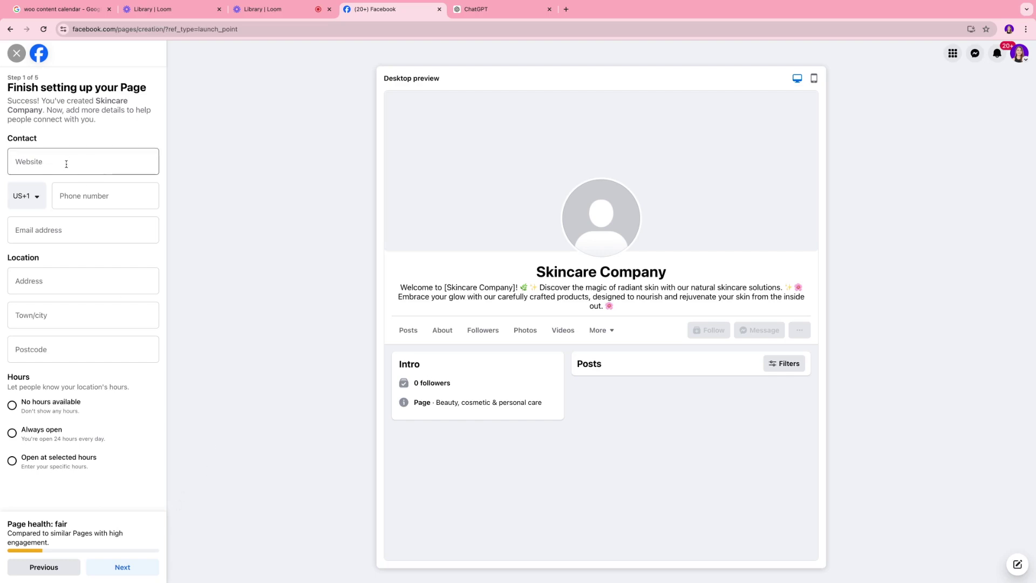
pyautogui.click(95, 207)
pyautogui.click(7, 219)
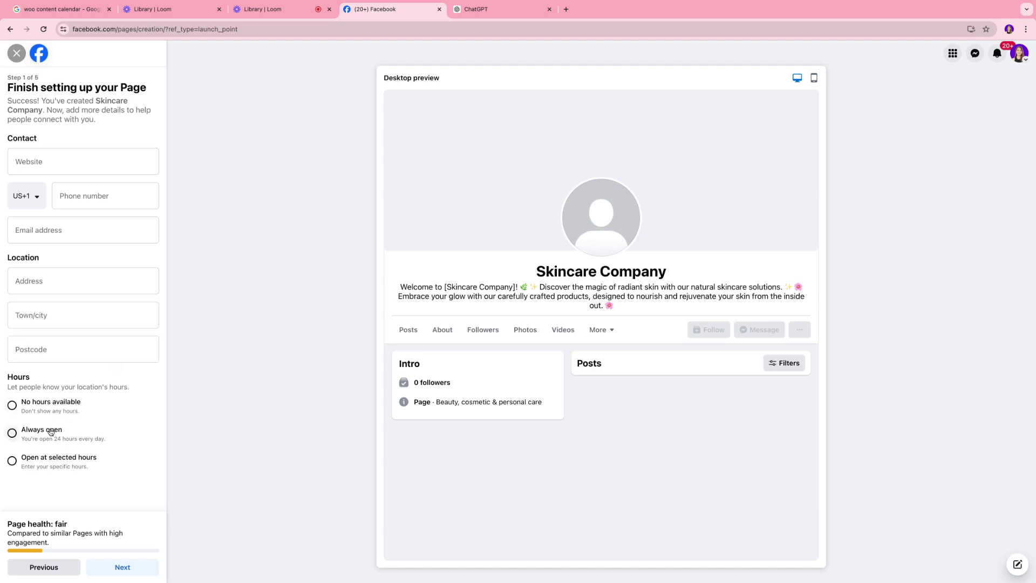
# Step: Mark the business as Always open, dismiss the Selected hours dialog and advance to the next step
pyautogui.click(44, 433)
pyautogui.click(67, 465)
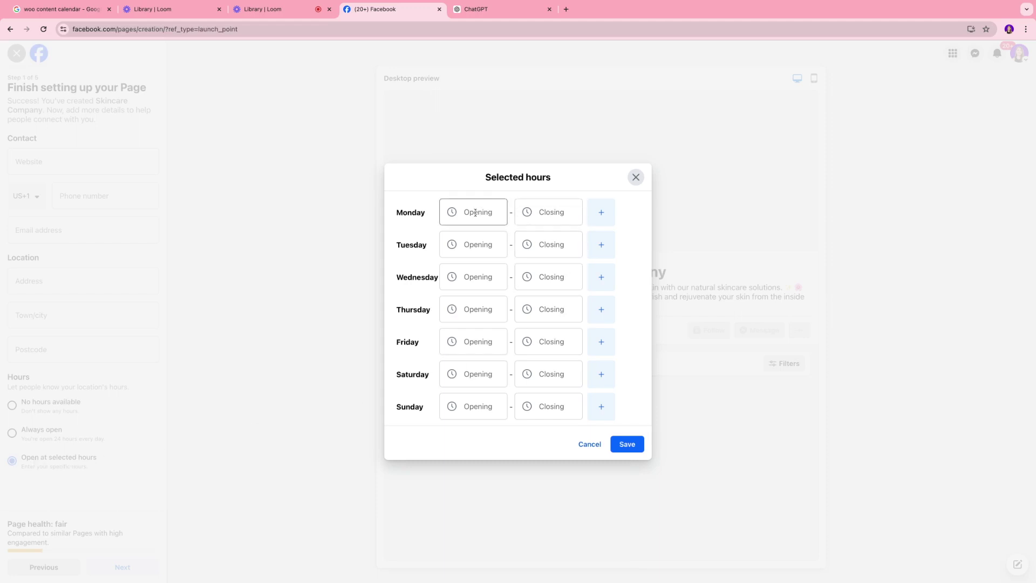
pyautogui.press('Escape')
pyautogui.click(122, 566)
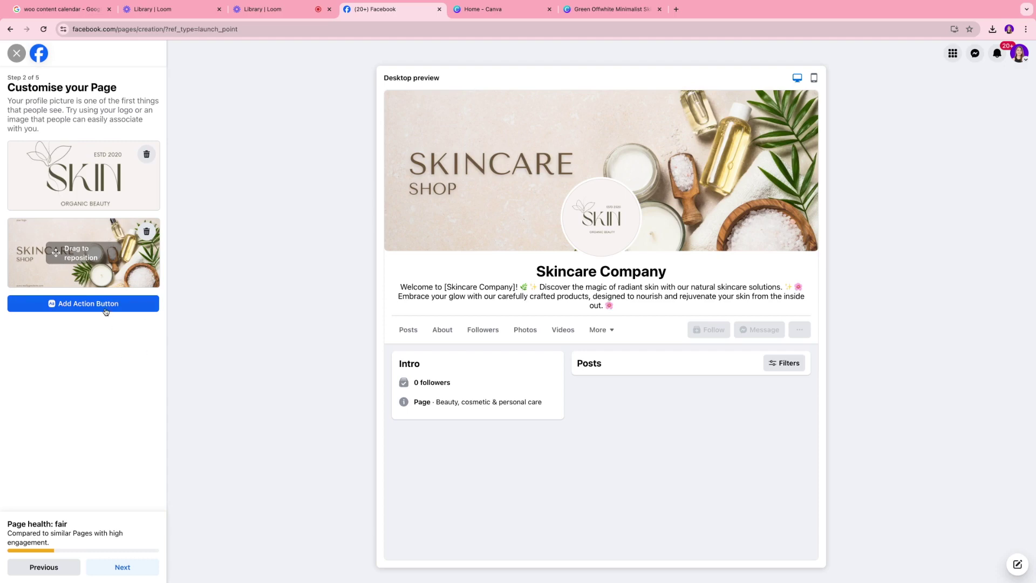
# Step: Start adding an action button to the Page
pyautogui.click(75, 309)
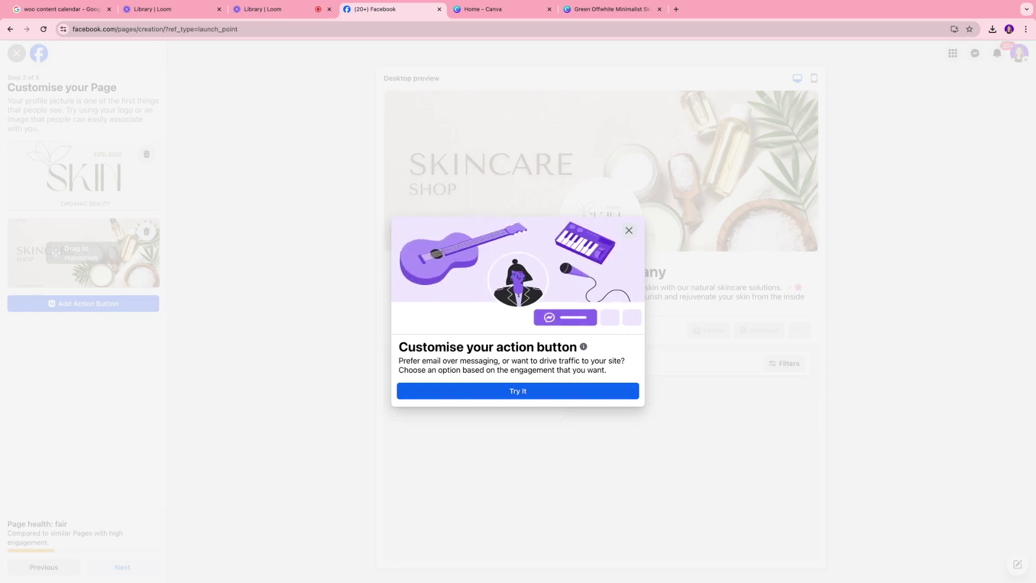
# Step: Choose Contact us as the button action and have it open a website link
pyautogui.click(518, 390)
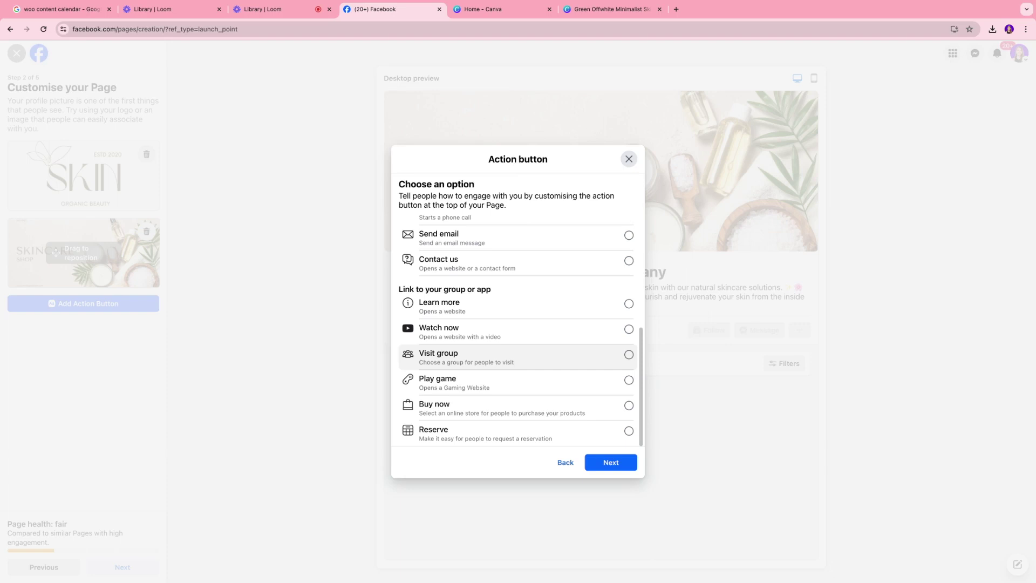
pyautogui.scroll(1, 455, 349)
pyautogui.scroll(2, 437, 345)
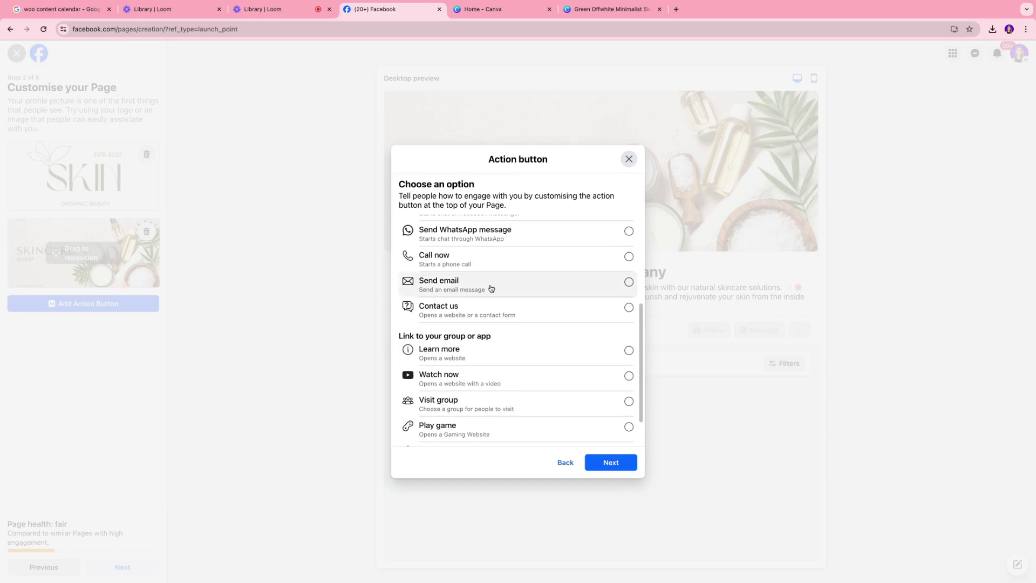
pyautogui.scroll(2, 478, 267)
pyautogui.scroll(1, 475, 266)
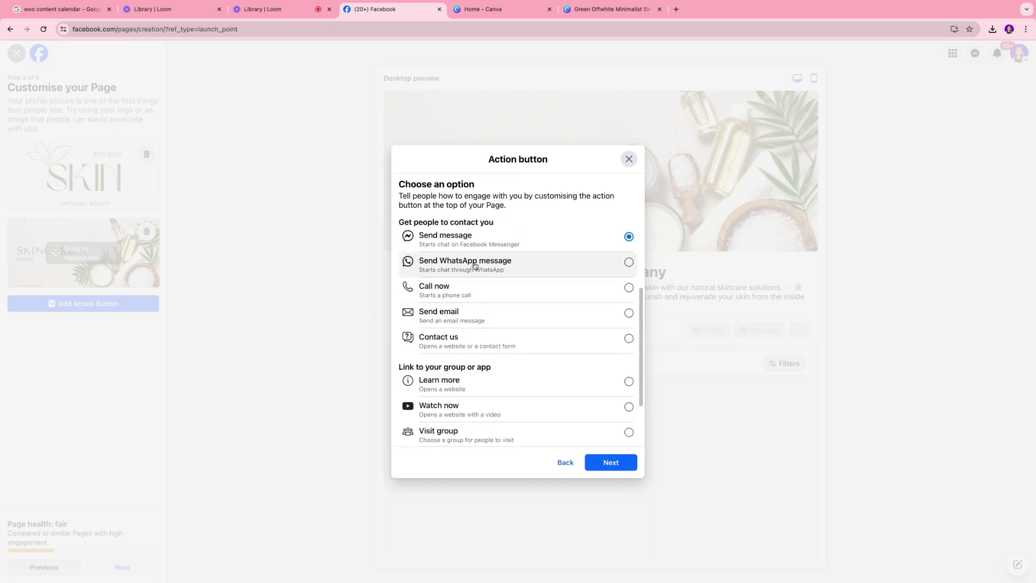
pyautogui.scroll(2, 475, 266)
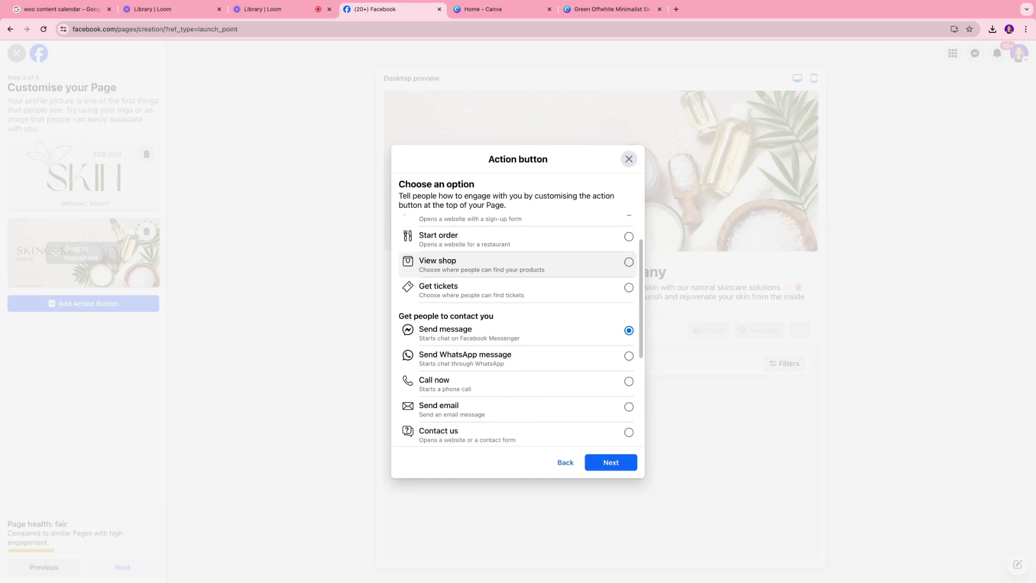
pyautogui.scroll(-3, 486, 308)
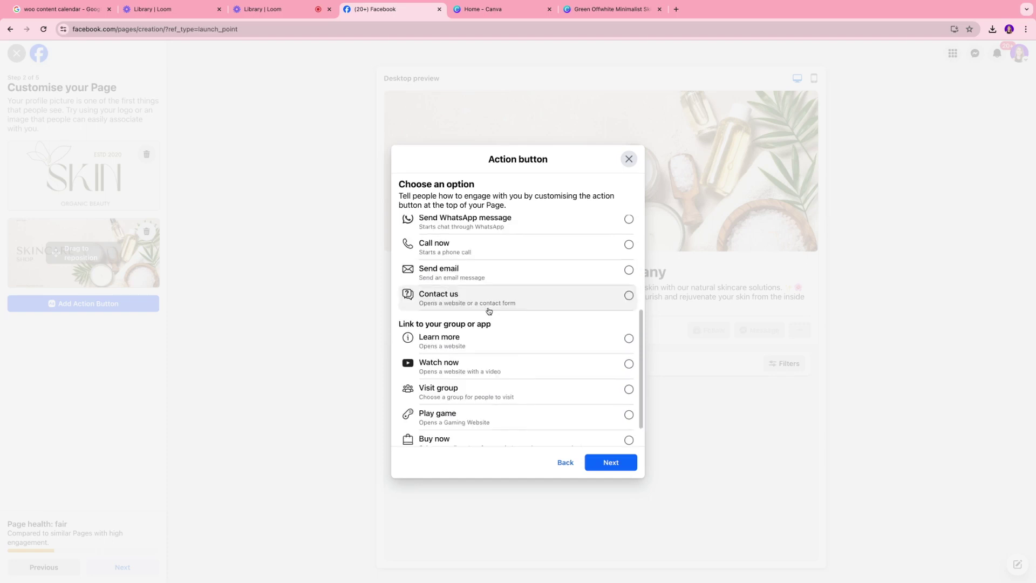
pyautogui.click(442, 306)
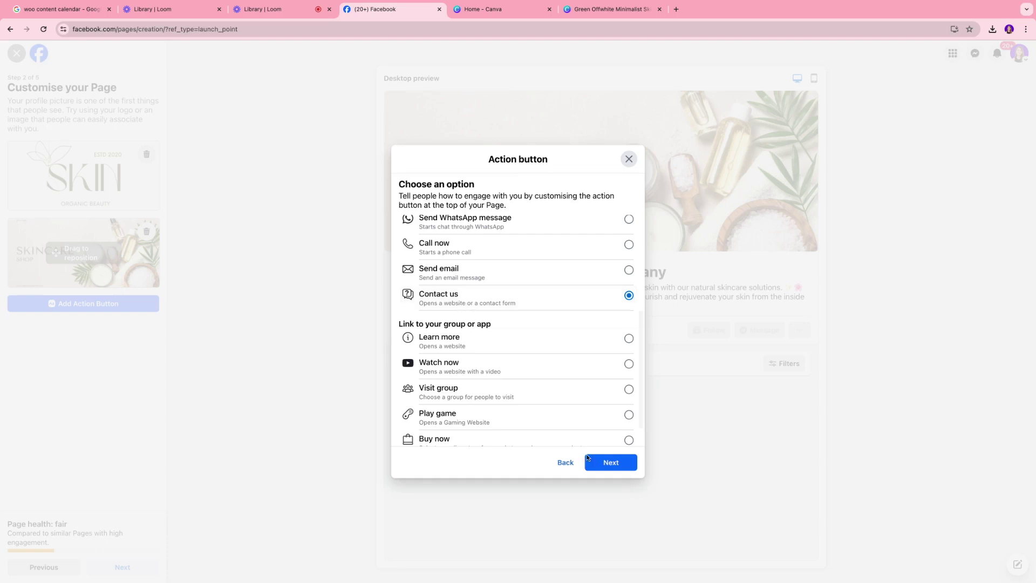
pyautogui.click(612, 465)
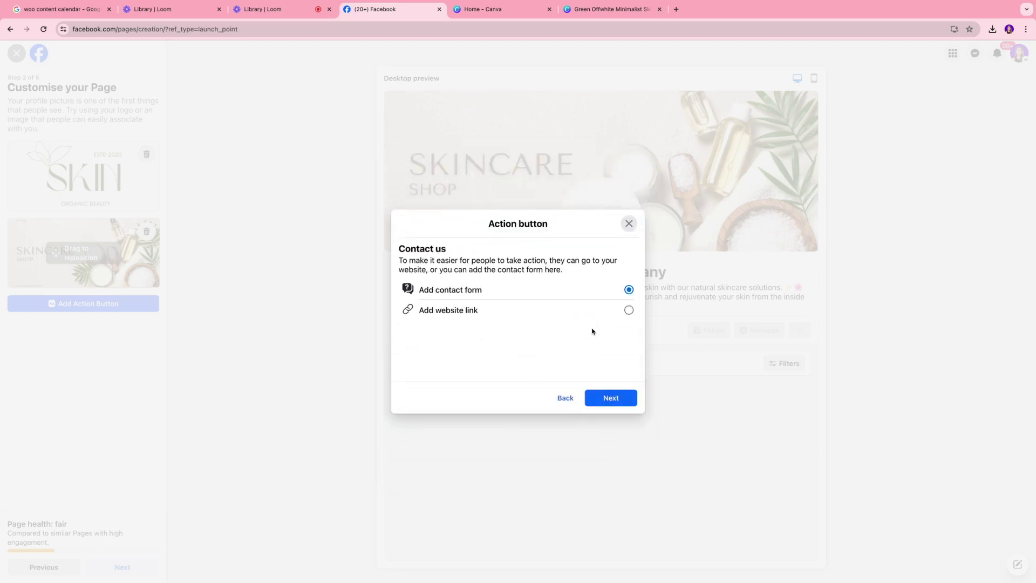
pyautogui.click(452, 315)
pyautogui.click(612, 399)
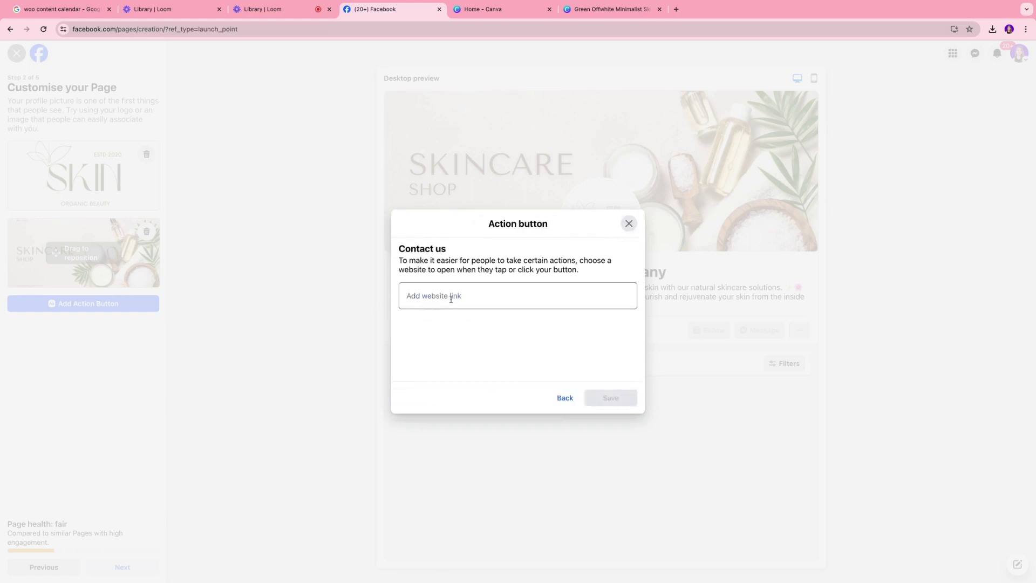
pyautogui.click(422, 301)
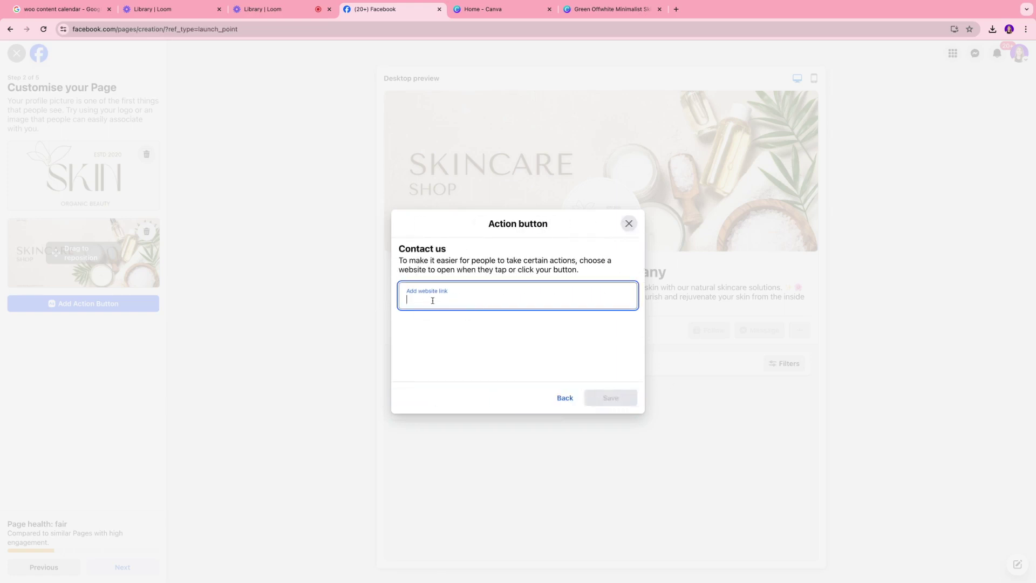
pyautogui.write('www.google.com')
pyautogui.click(443, 322)
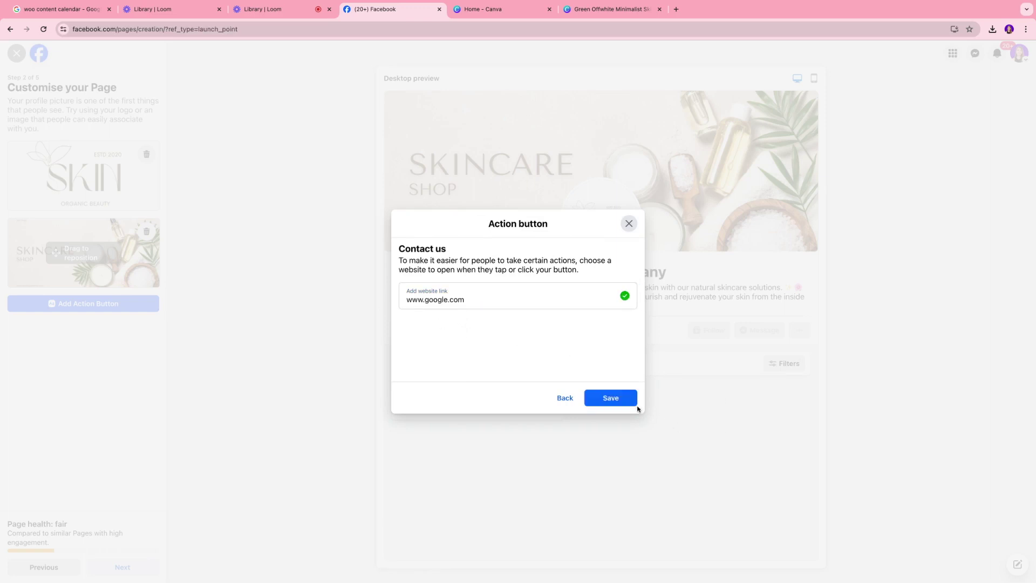
pyautogui.click(622, 401)
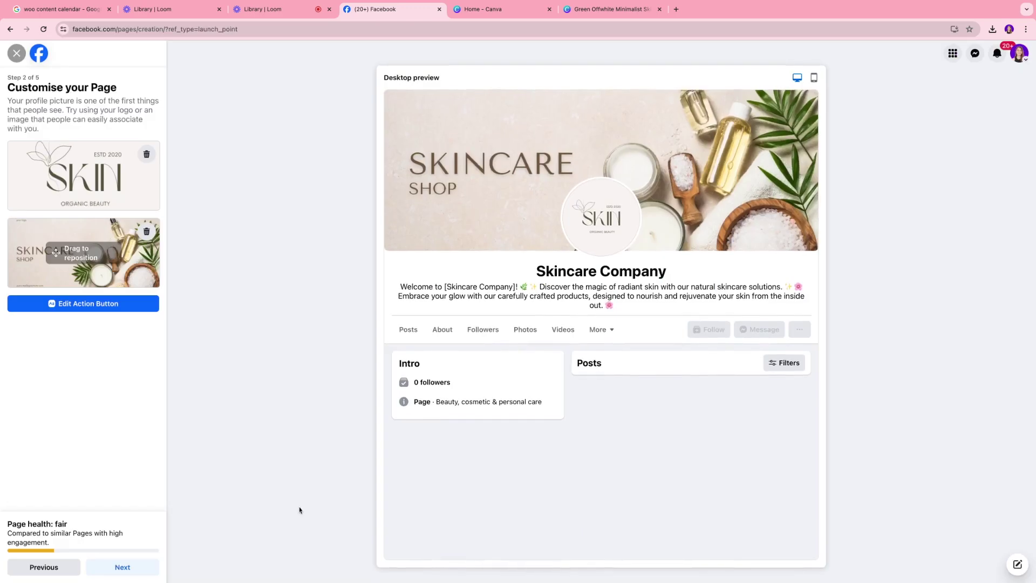
pyautogui.click(134, 573)
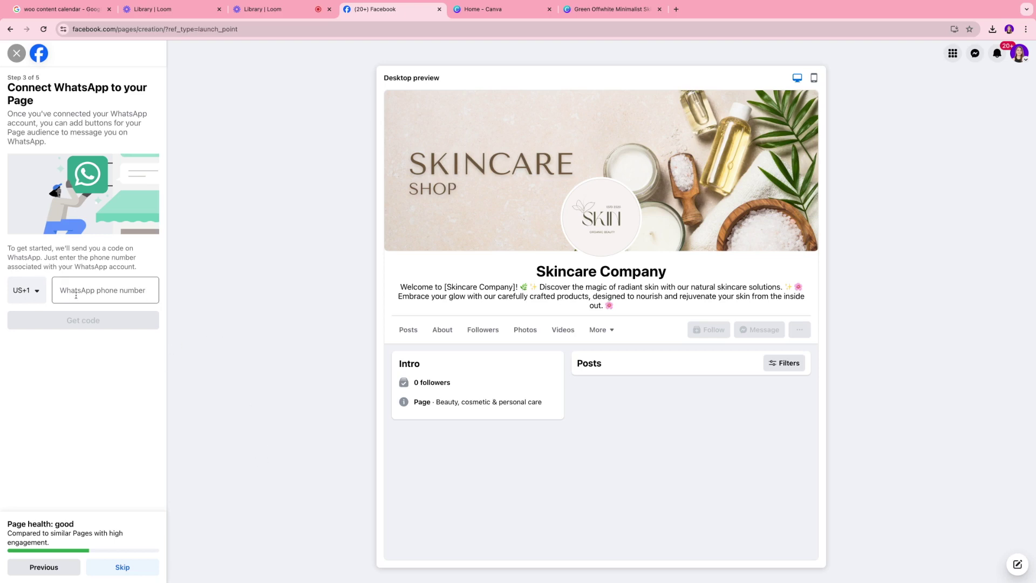
# Step: Skip WhatsApp and friend invites, keep Page notifications on and finish the setup
pyautogui.click(109, 292)
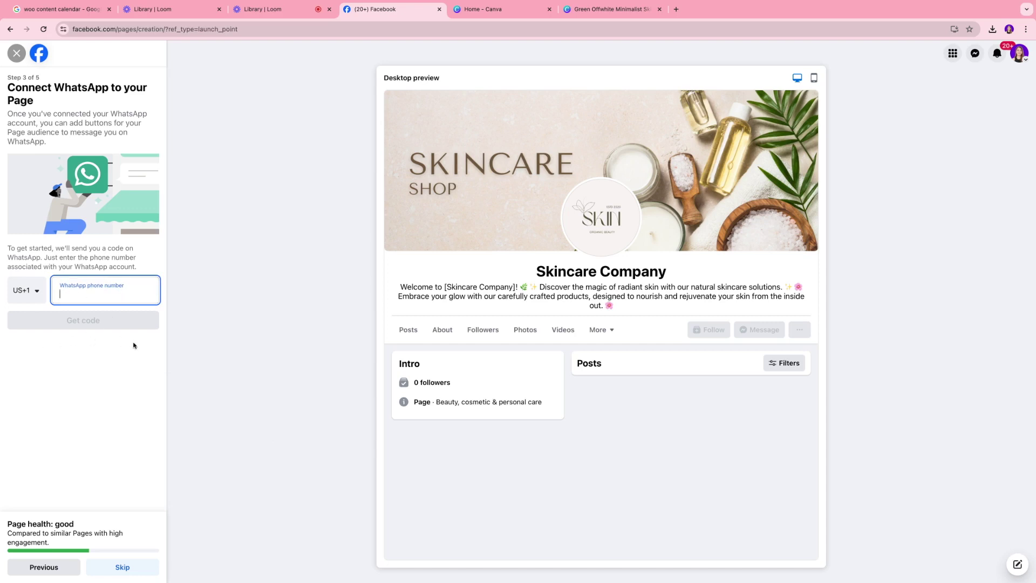
pyautogui.click(122, 568)
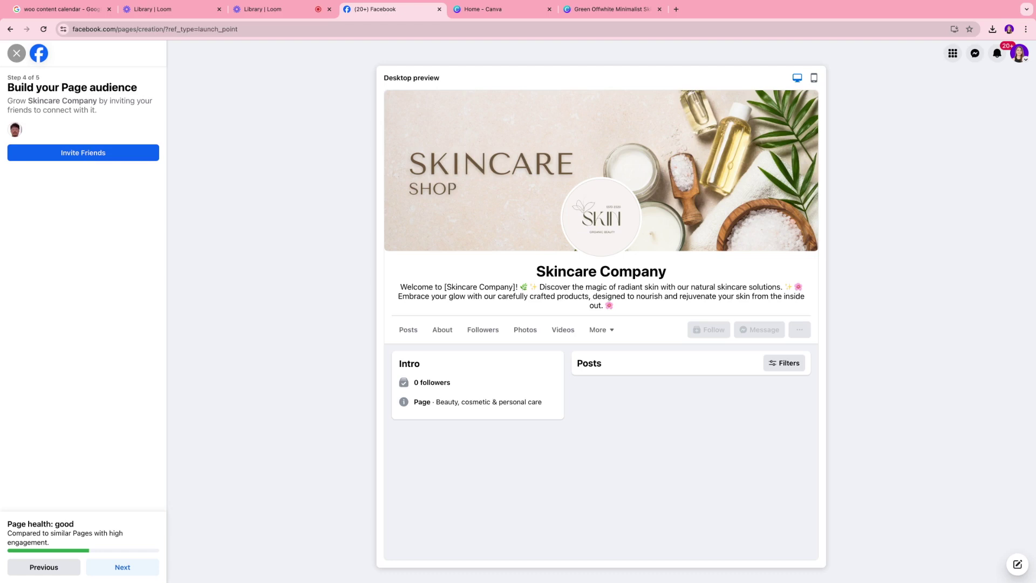
pyautogui.click(122, 568)
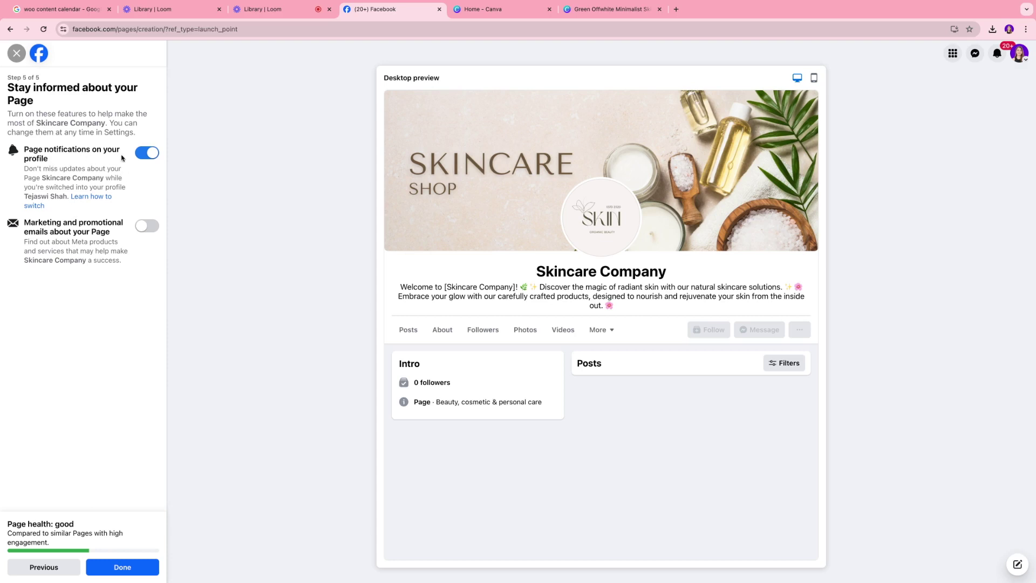
pyautogui.click(148, 156)
pyautogui.click(155, 573)
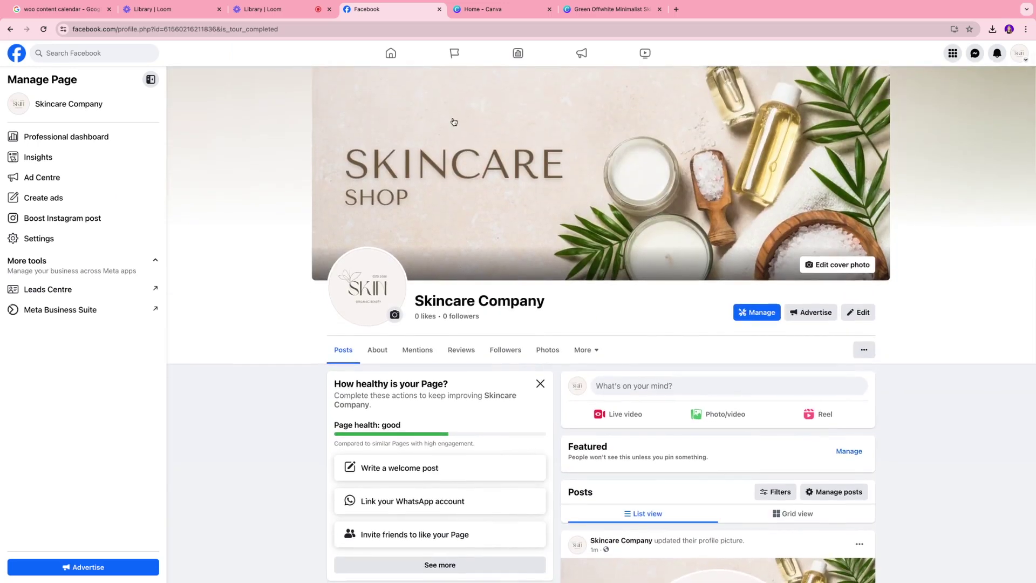
# Step: Check the profile switcher, then open and dismiss an empty post composer on the live Page
pyautogui.click(1019, 54)
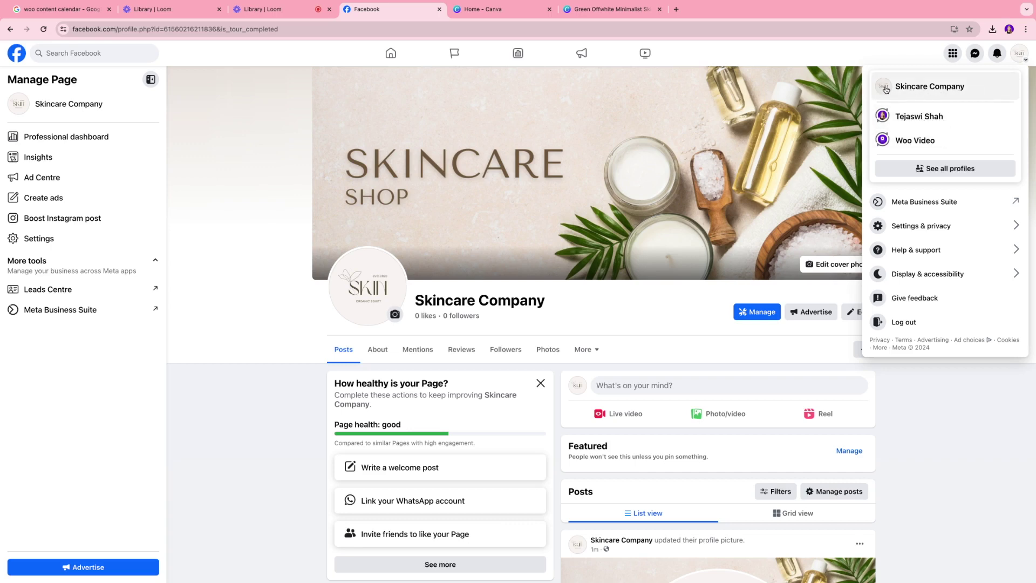
pyautogui.click(1020, 54)
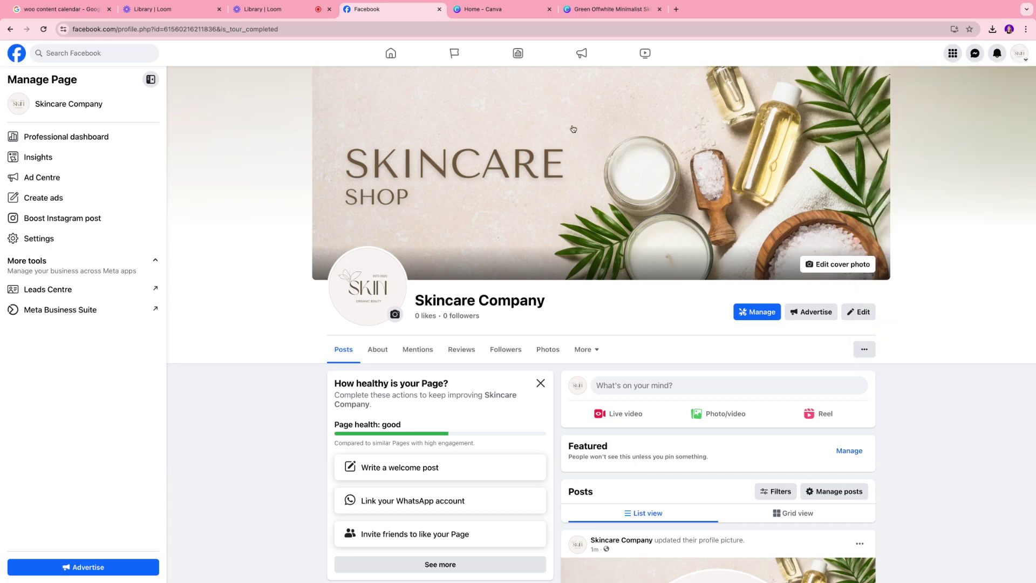
pyautogui.scroll(-1, 622, 236)
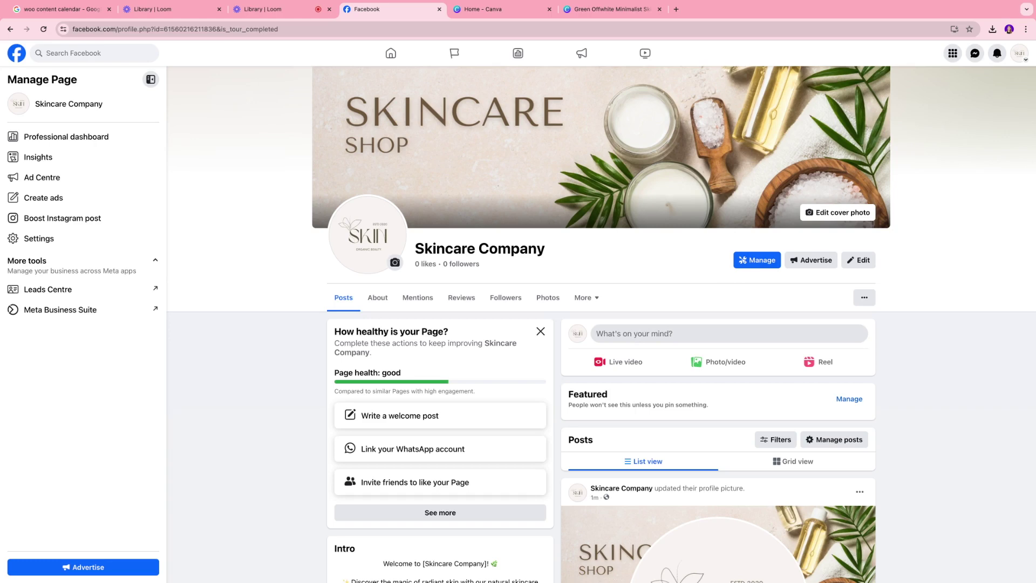
pyautogui.click(731, 335)
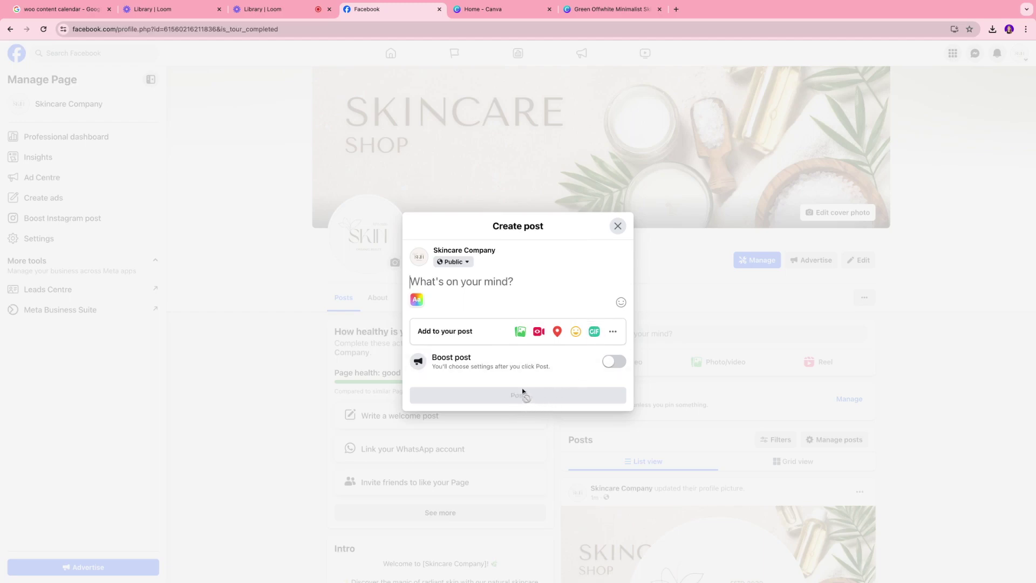
pyautogui.press('Escape')
# Step: Open the Page's professional dashboard via Manage
pyautogui.click(753, 314)
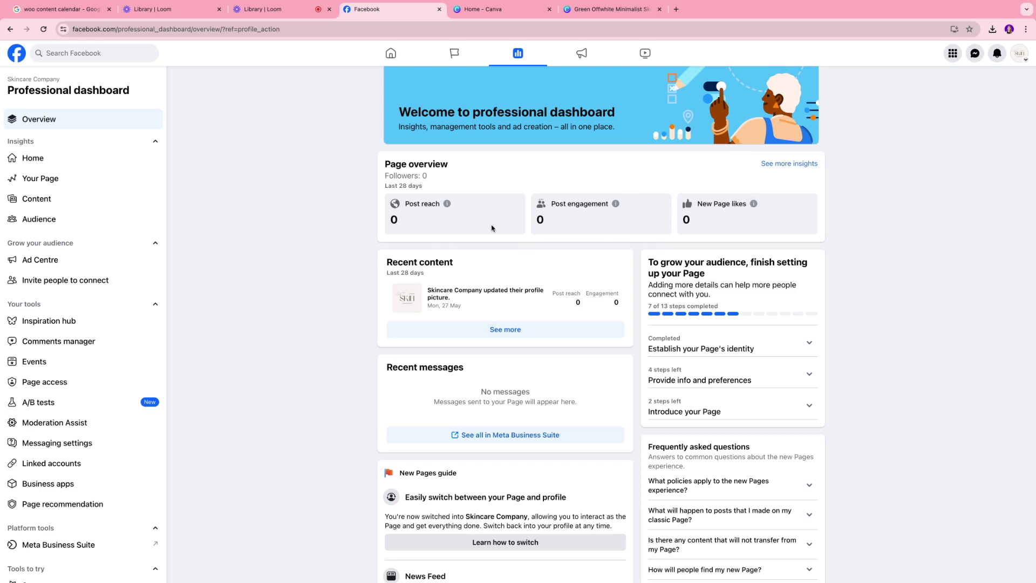
pyautogui.scroll(-3, 492, 228)
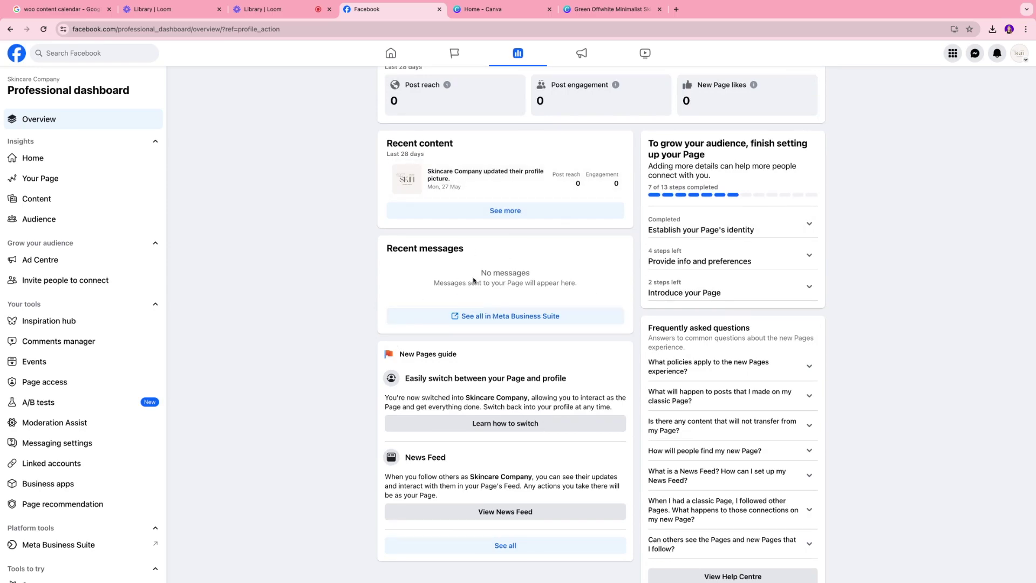
# Step: Go back from the dashboard to the Skincare Company Page
pyautogui.hotkey('alt', 'Left')
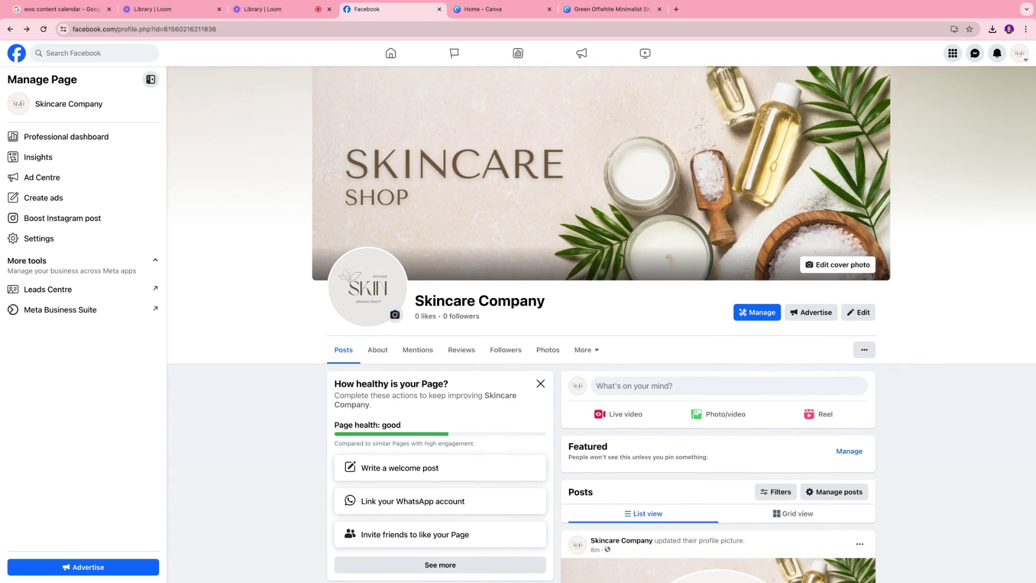